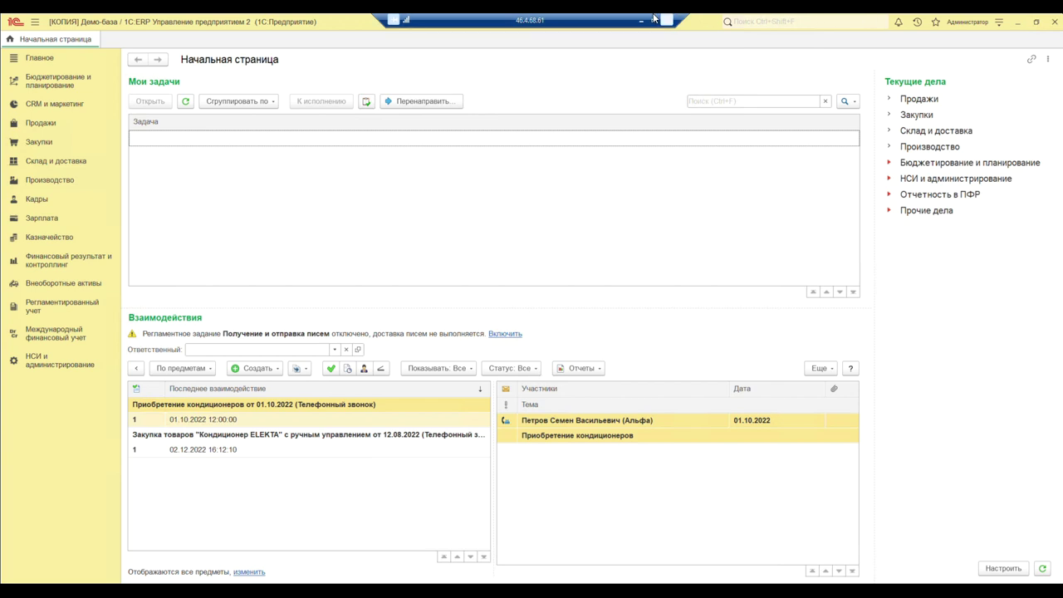
# Step: Open the supplier price lists of the purchasing section and choose the supplier "Поставщик"
pyautogui.click(40, 145)
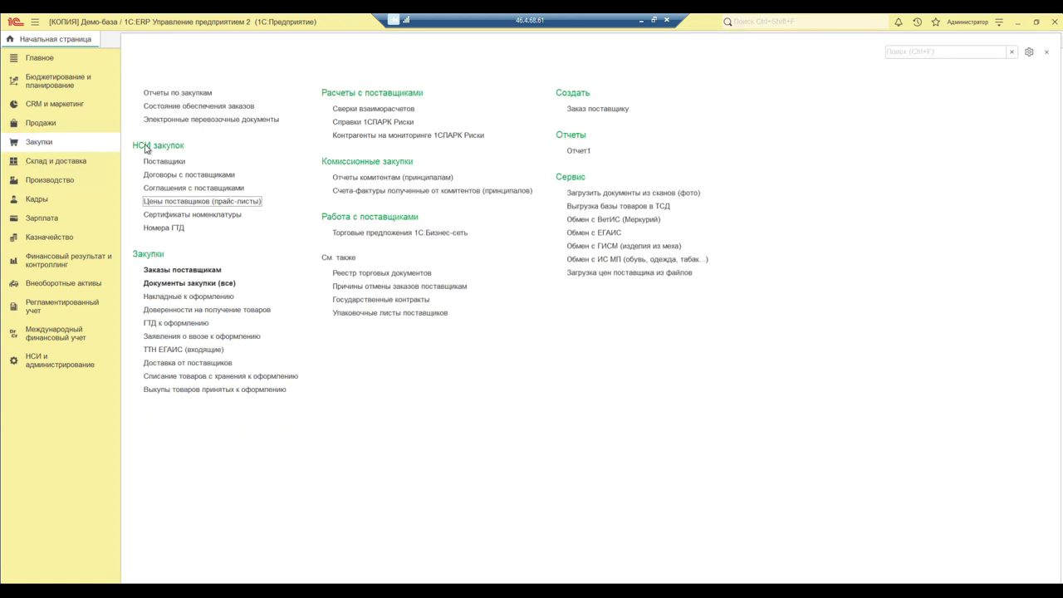
pyautogui.click(208, 203)
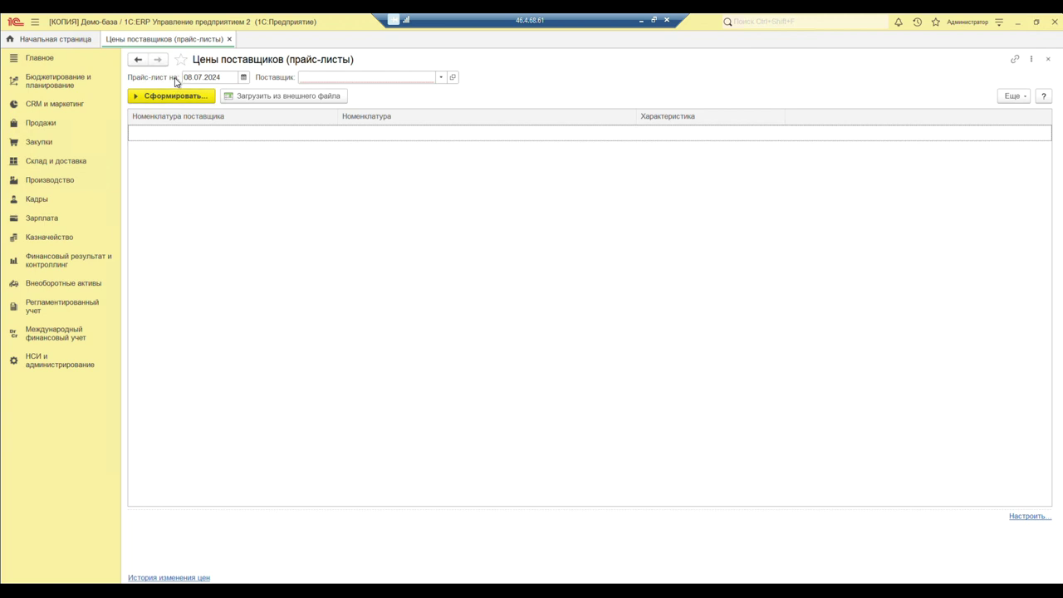
pyautogui.click(333, 78)
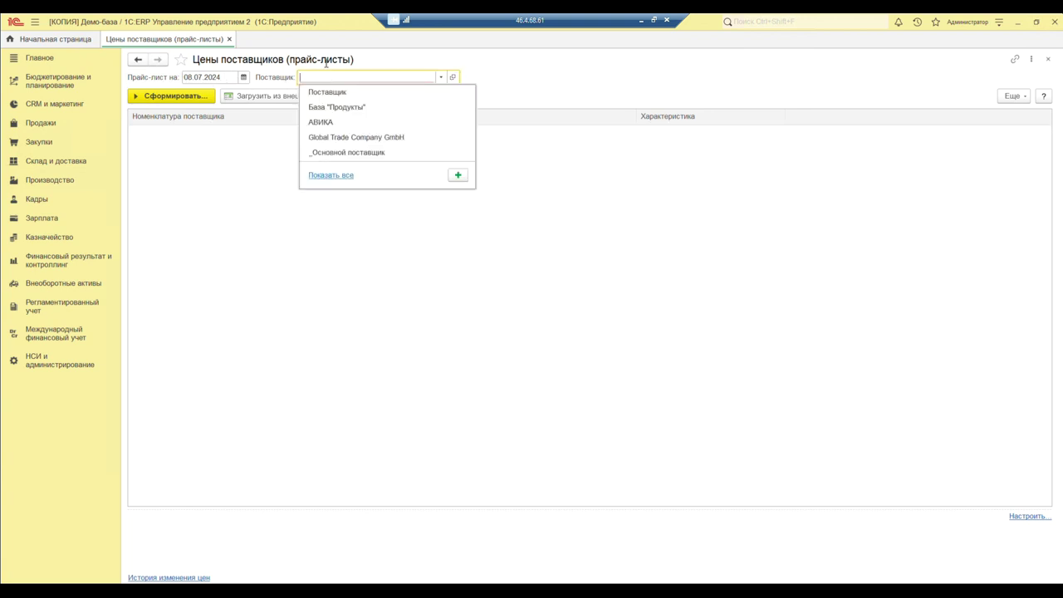
pyautogui.click(362, 98)
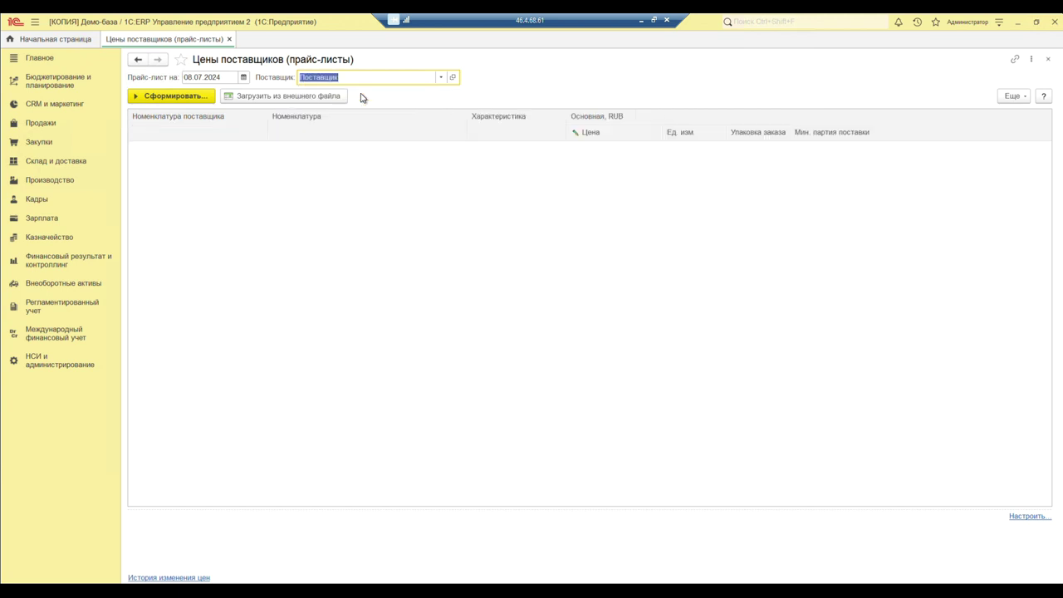
# Step: In the price list parameters, add an advanced filter: Номенклатура "В группе из списка" with Материал 001 and Материал 002
pyautogui.click(184, 98)
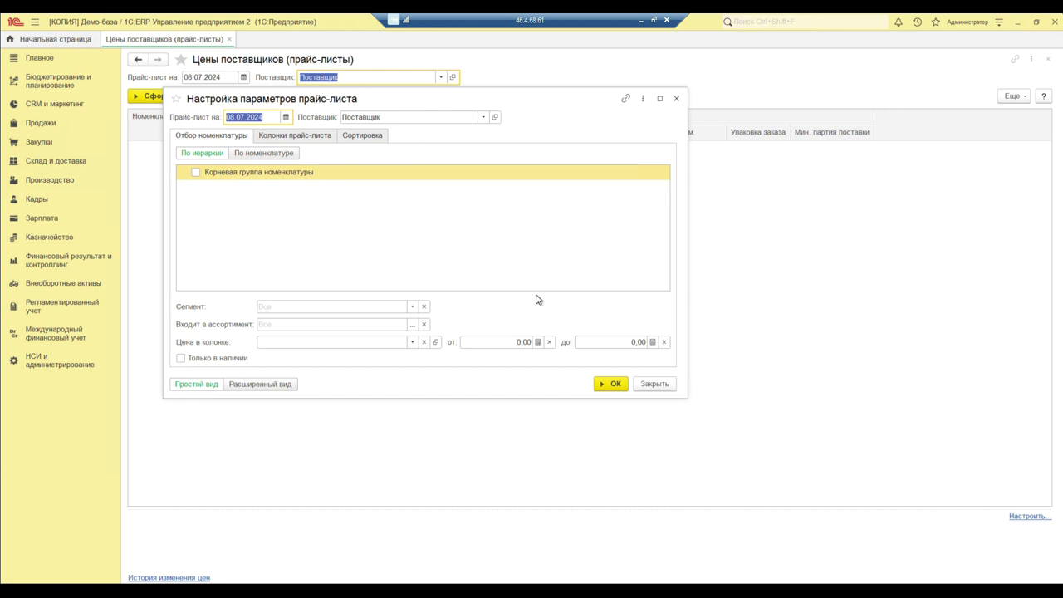
pyautogui.click(265, 154)
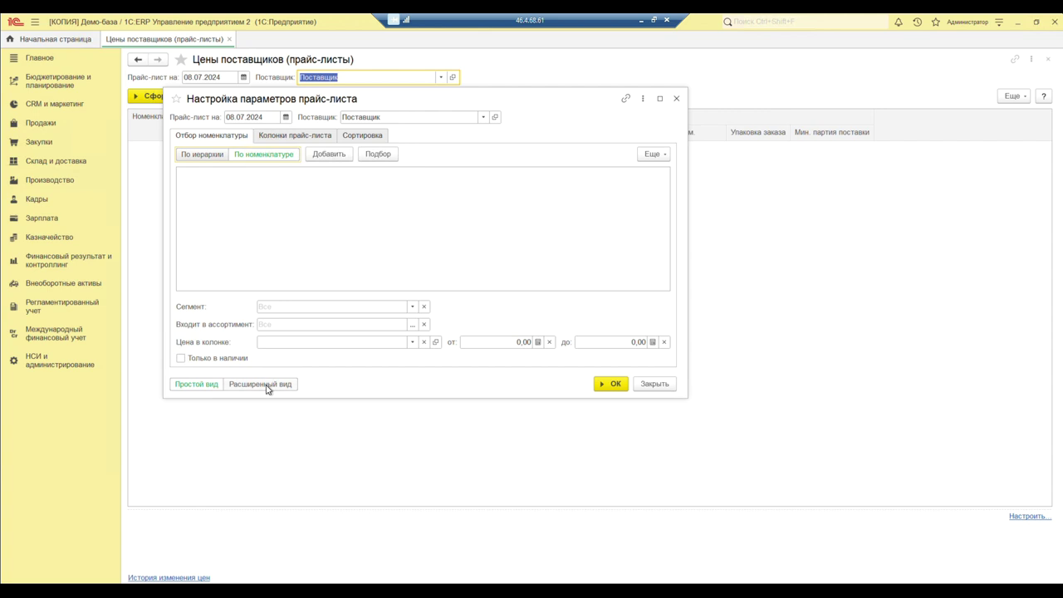
pyautogui.click(268, 385)
pyautogui.click(236, 155)
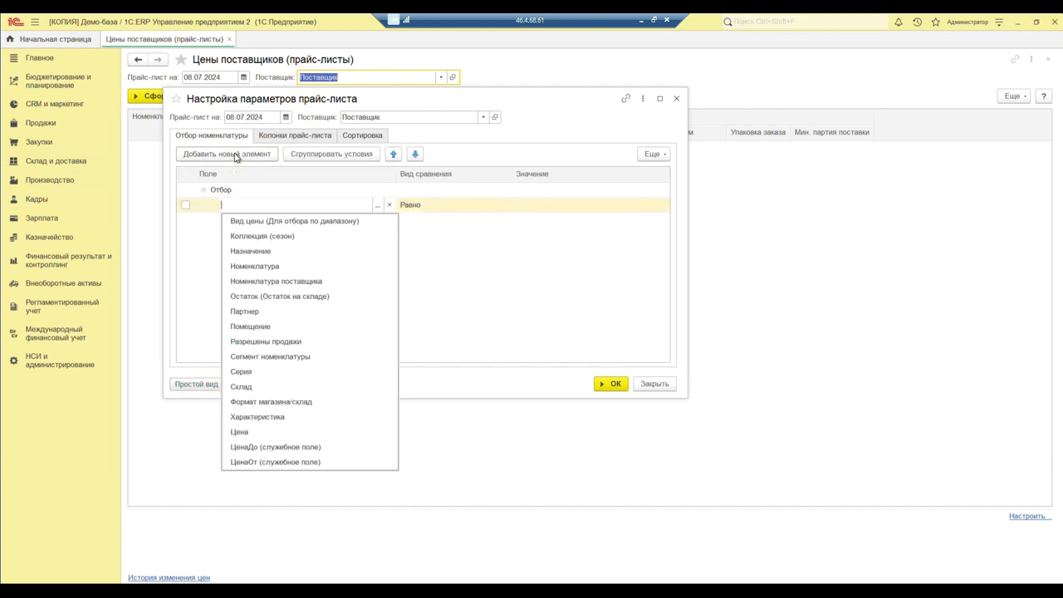
pyautogui.click(266, 266)
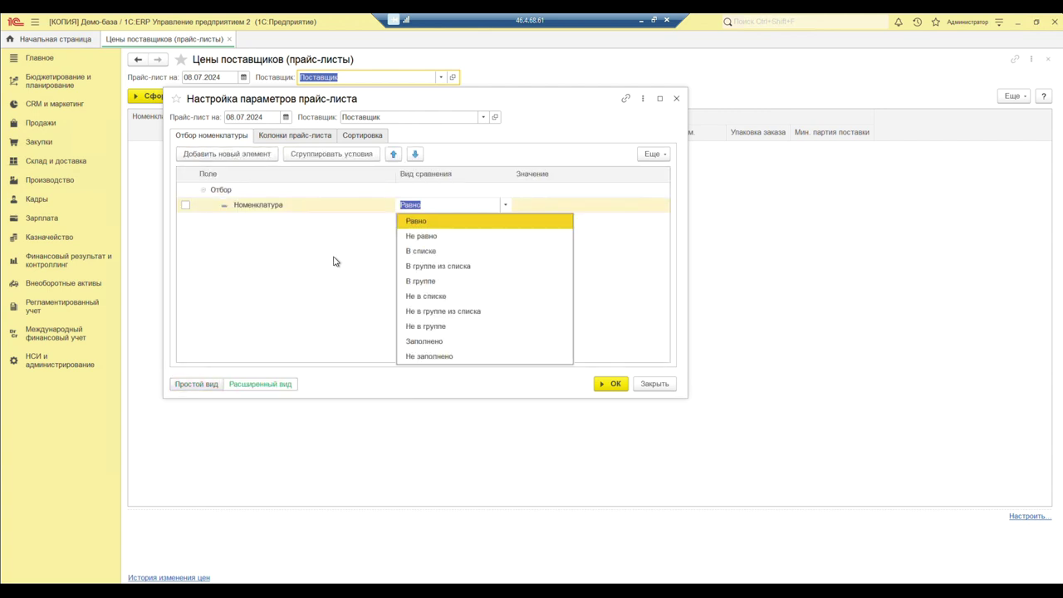
pyautogui.click(499, 262)
pyautogui.write('мате')
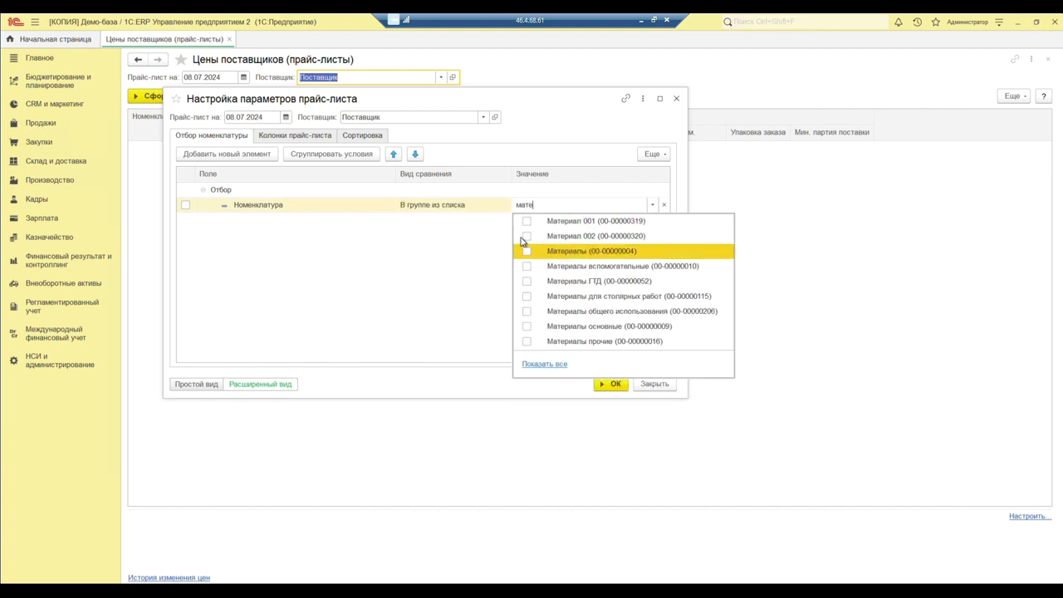
pyautogui.click(526, 222)
pyautogui.click(603, 243)
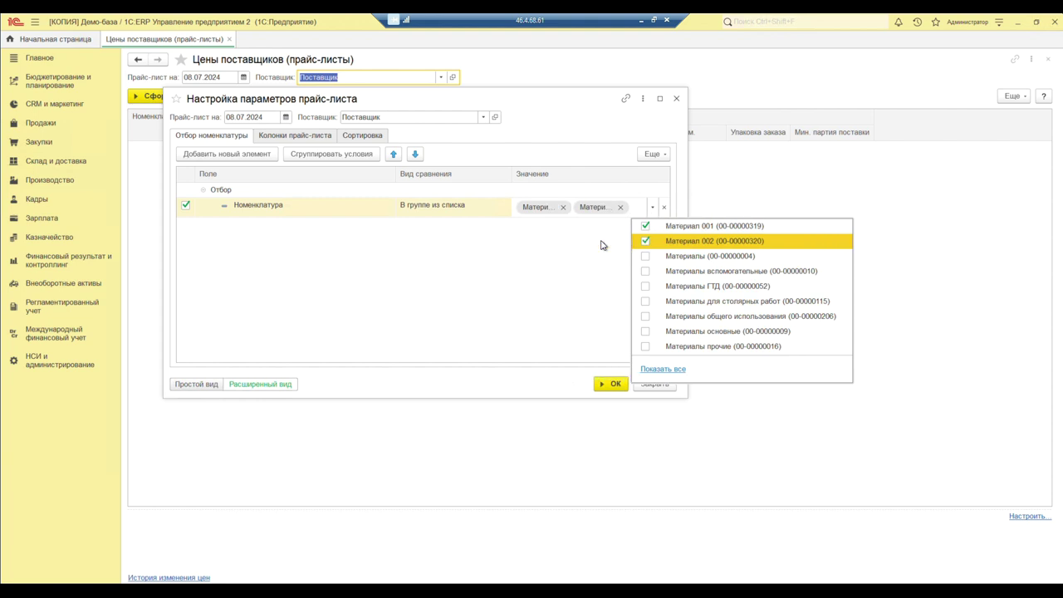
# Step: Review the price type columns of the price list and generate it with the item filter
pyautogui.click(284, 137)
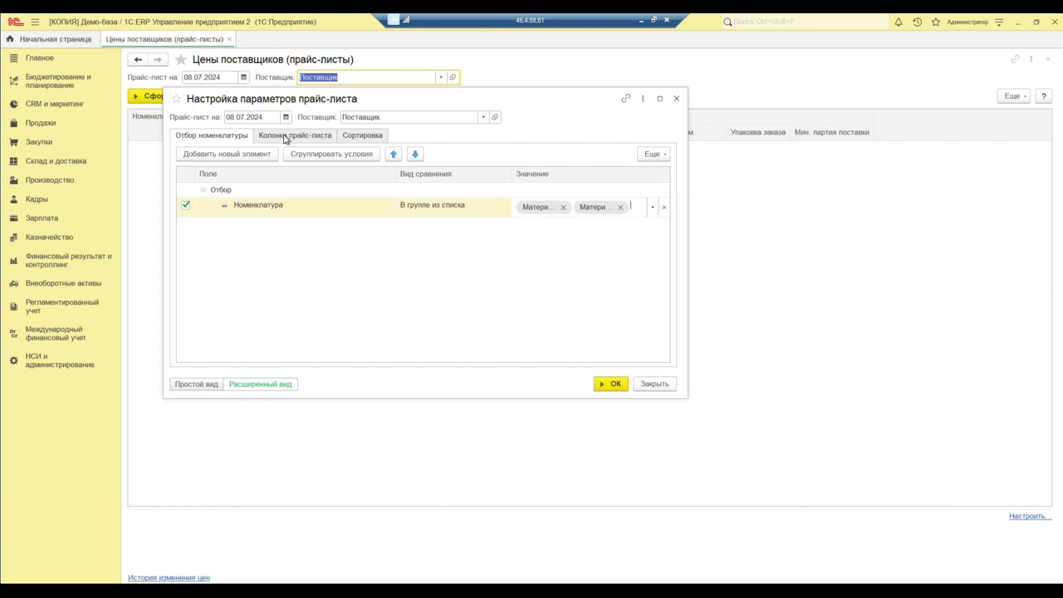
pyautogui.click(284, 137)
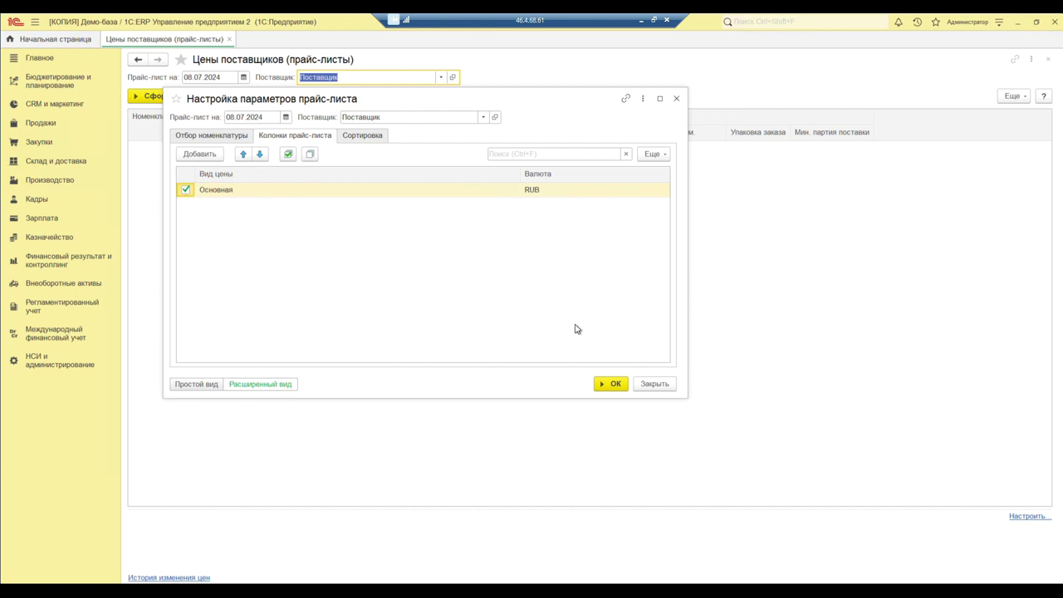
pyautogui.click(616, 383)
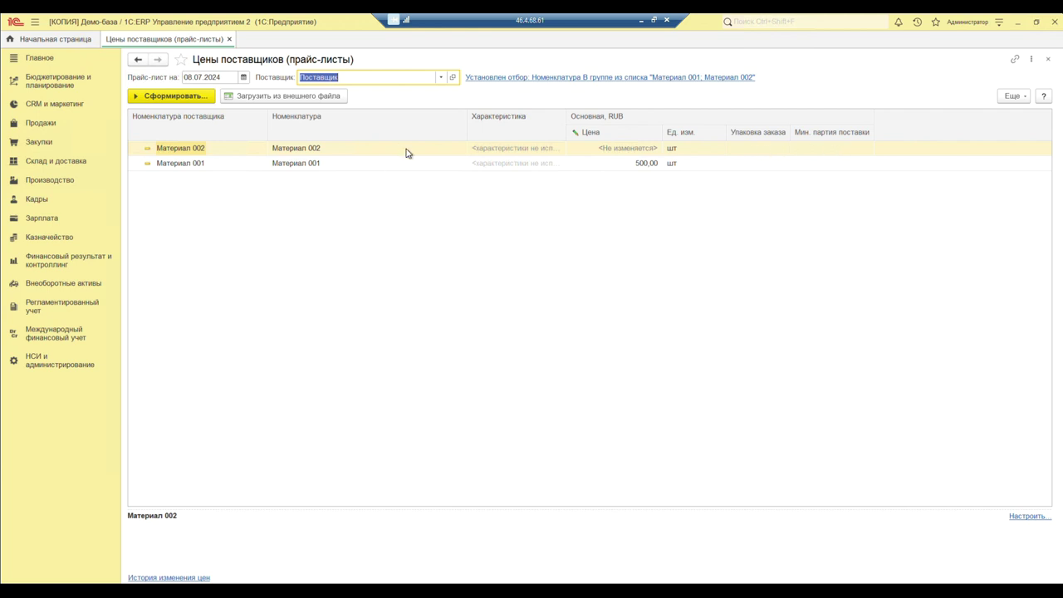
# Step: Set the Основная price of Материал 002 to 150,00 RUB
pyautogui.doubleClick(632, 149)
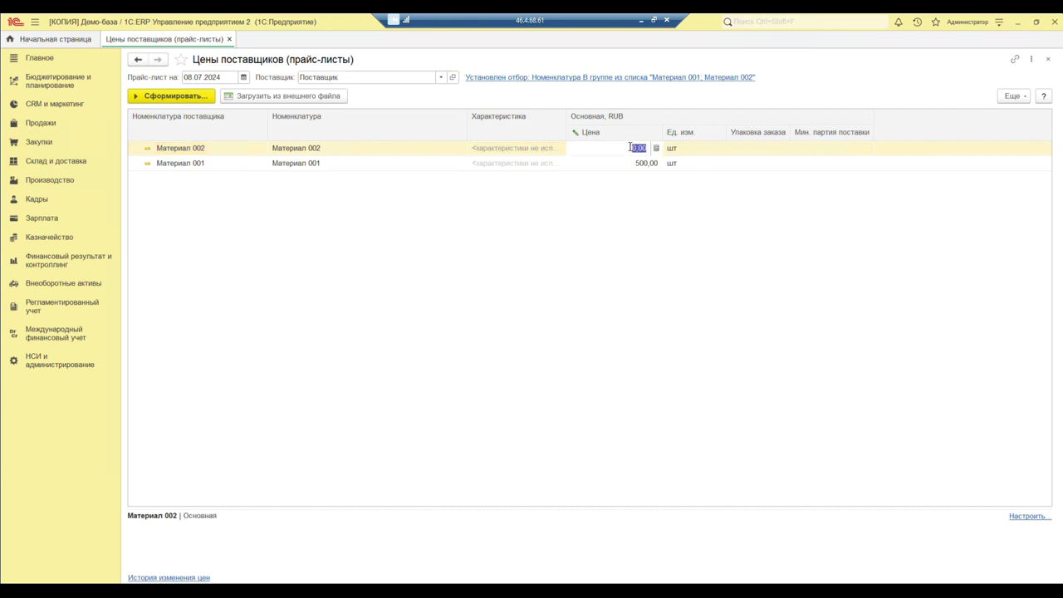
pyautogui.write('10')
pyautogui.press('Return')
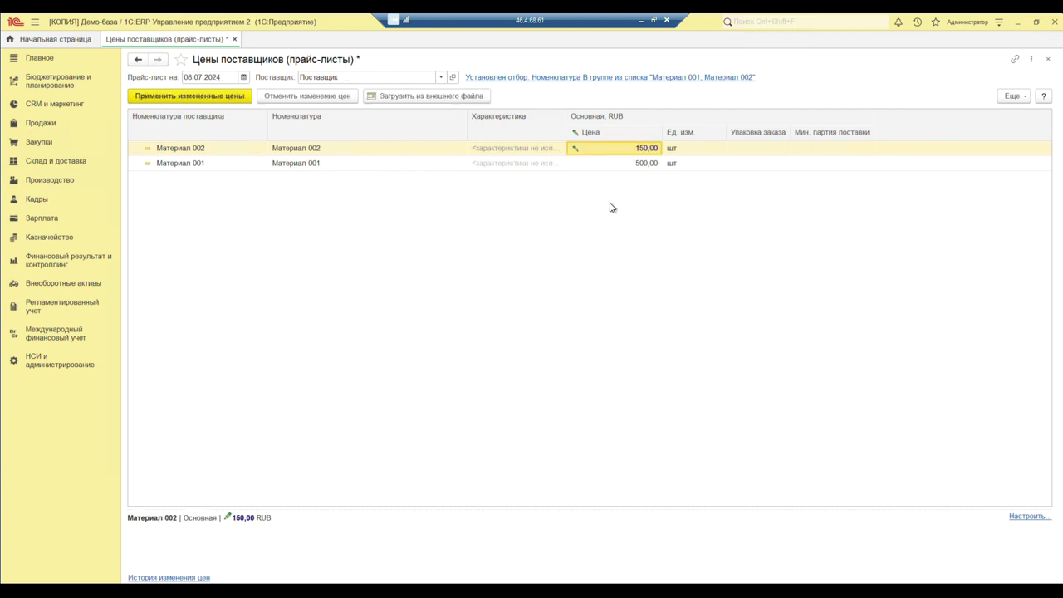
# Step: Set the Основная price of Материал 001 to 600,00 RUB
pyautogui.click(267, 166)
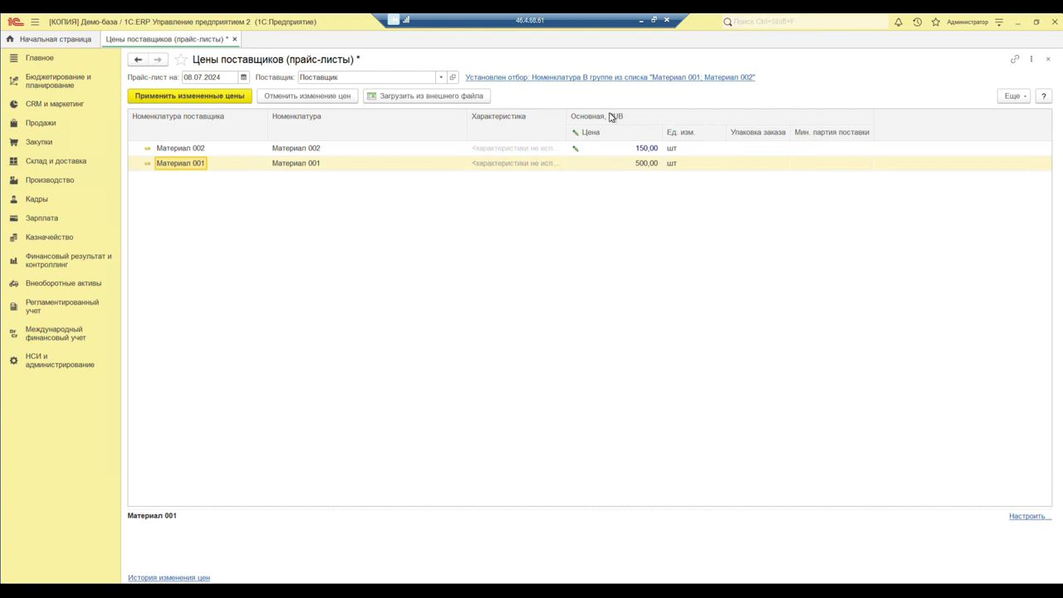
pyautogui.click(614, 167)
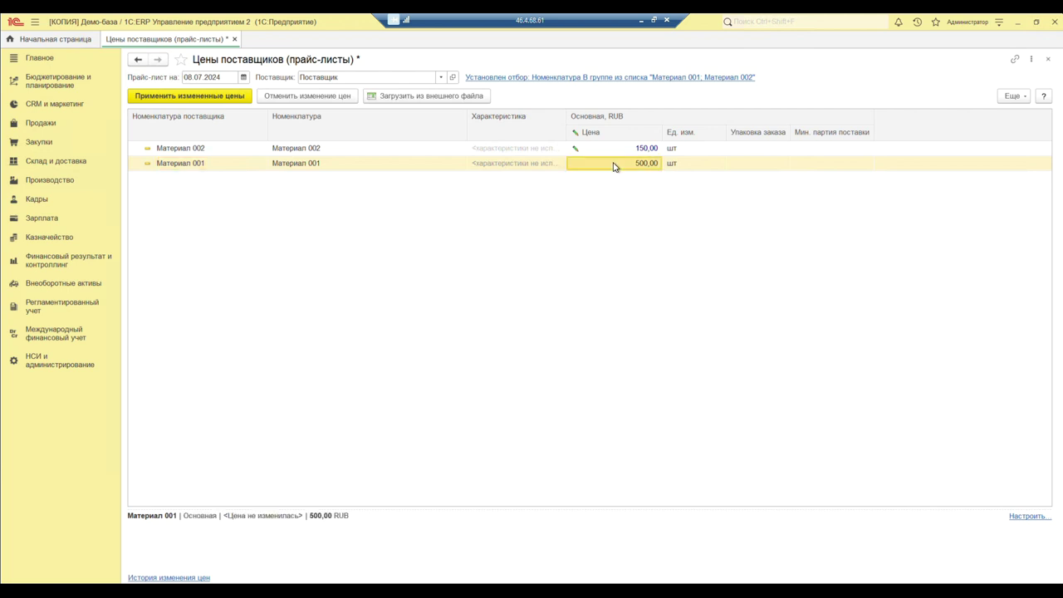
pyautogui.click(614, 165)
pyautogui.write('6')
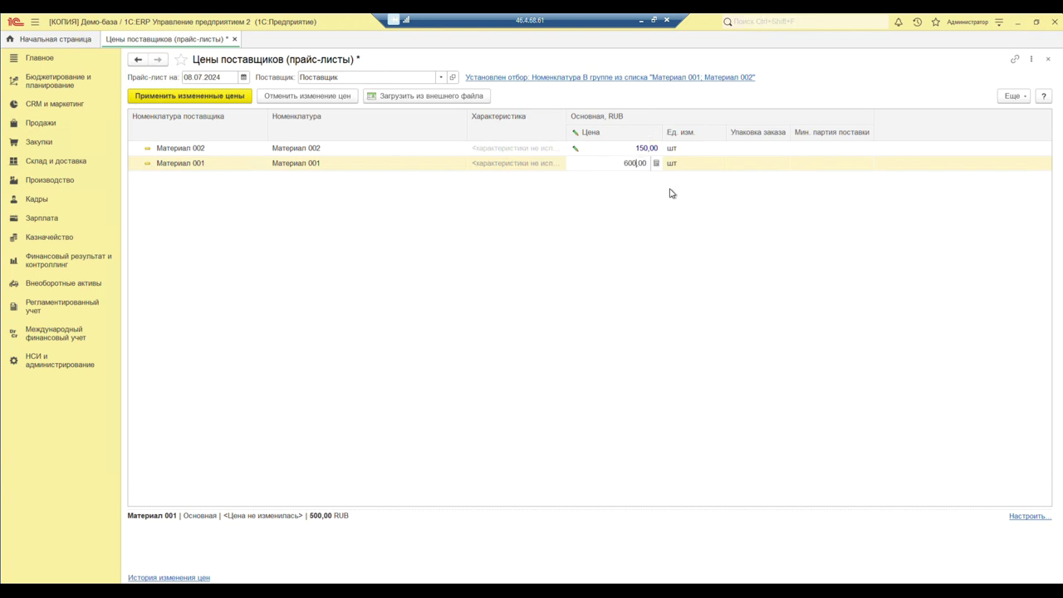
pyautogui.press('Return')
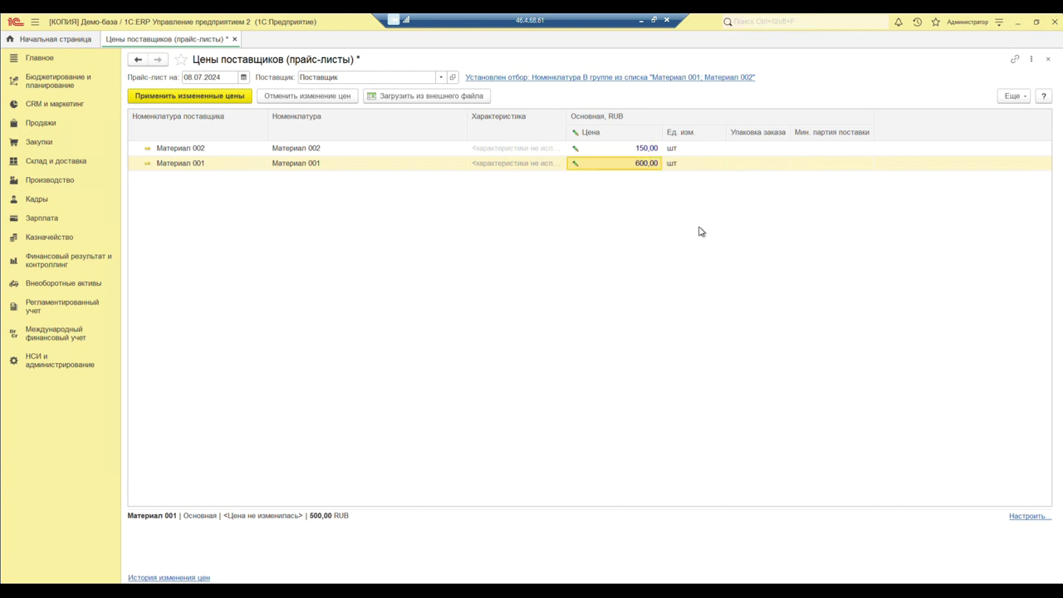
# Step: Set the minimum supply batch of Материал 001 to 10,000 and apply the changed prices with the "Записать и провести" option
pyautogui.doubleClick(812, 164)
pyautogui.write('10,000')
pyautogui.press('Return')
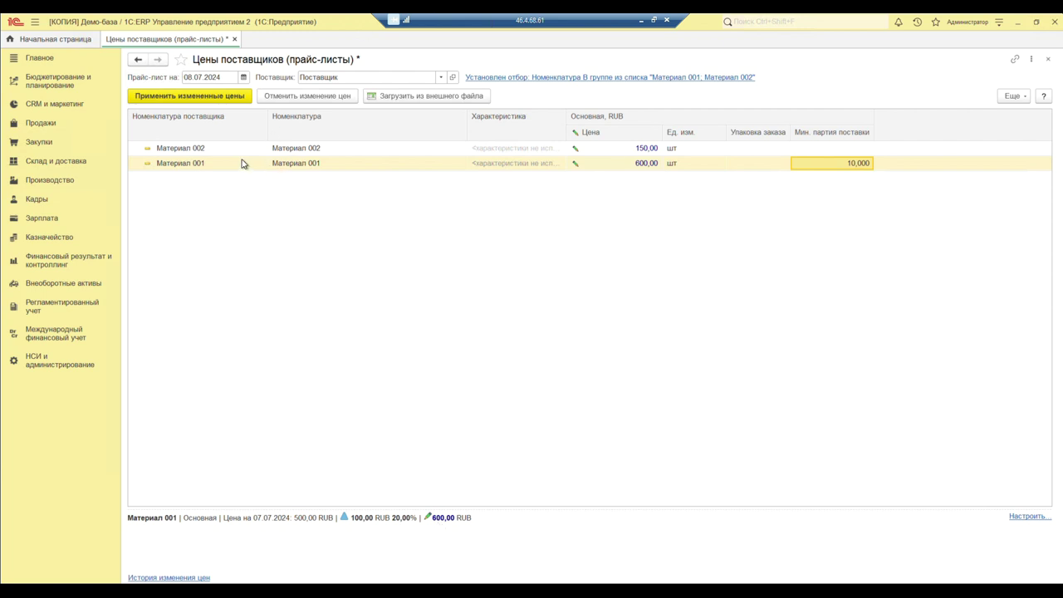
pyautogui.click(234, 100)
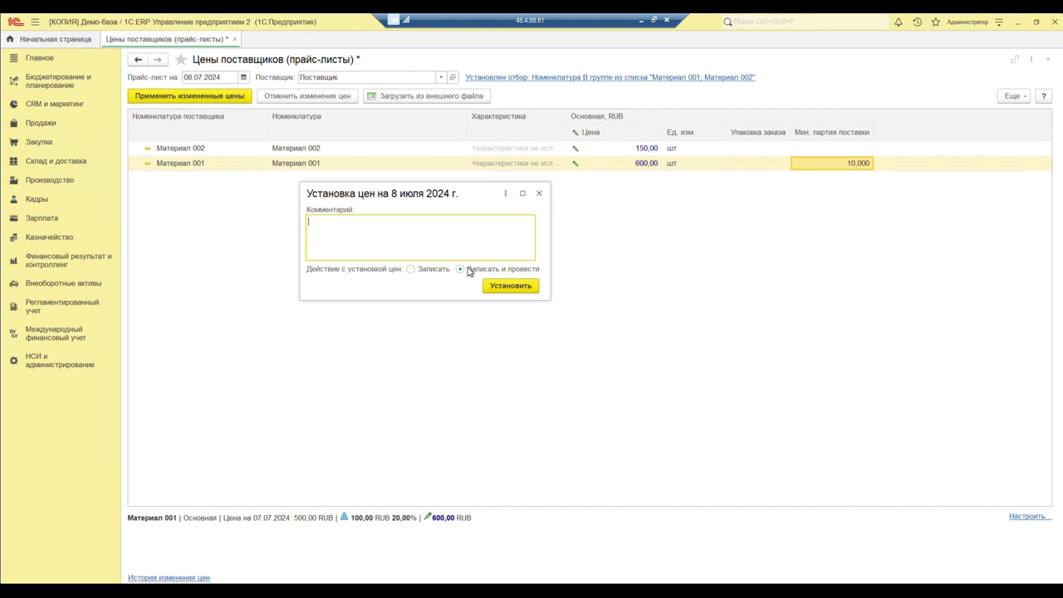
pyautogui.click(513, 289)
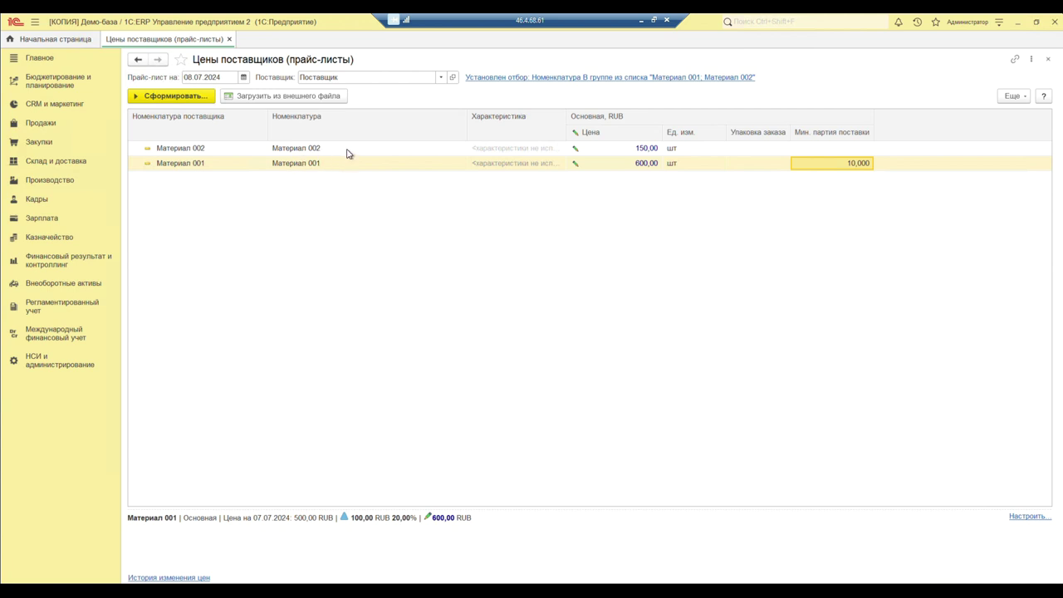
# Step: Start loading supplier prices from an external file, switch to the Excel price sheet and copy the name and price of Материал 002
pyautogui.click(309, 96)
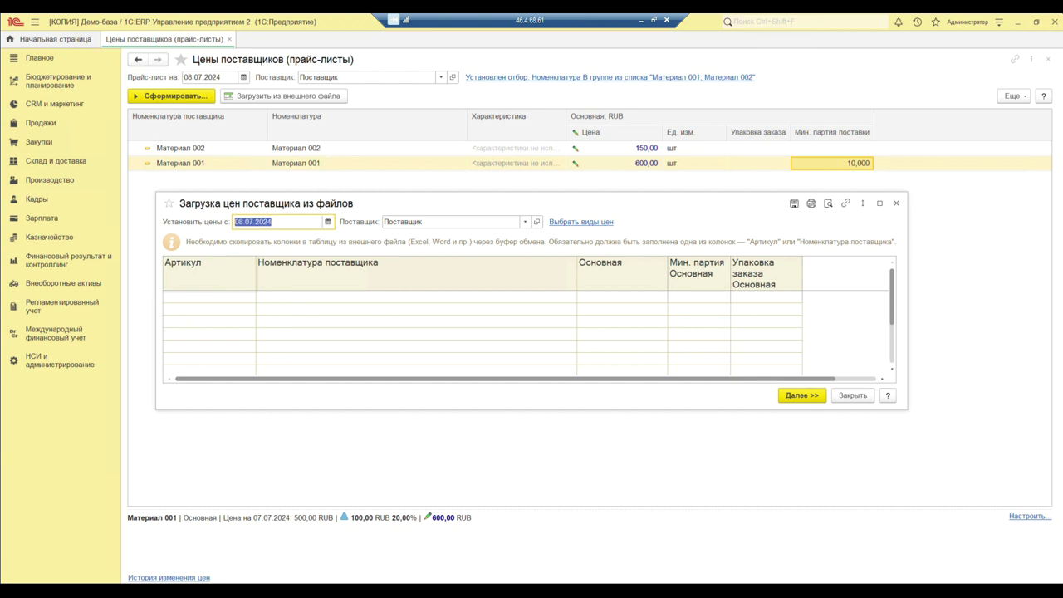
pyautogui.hotkey('alt', 'Tab')
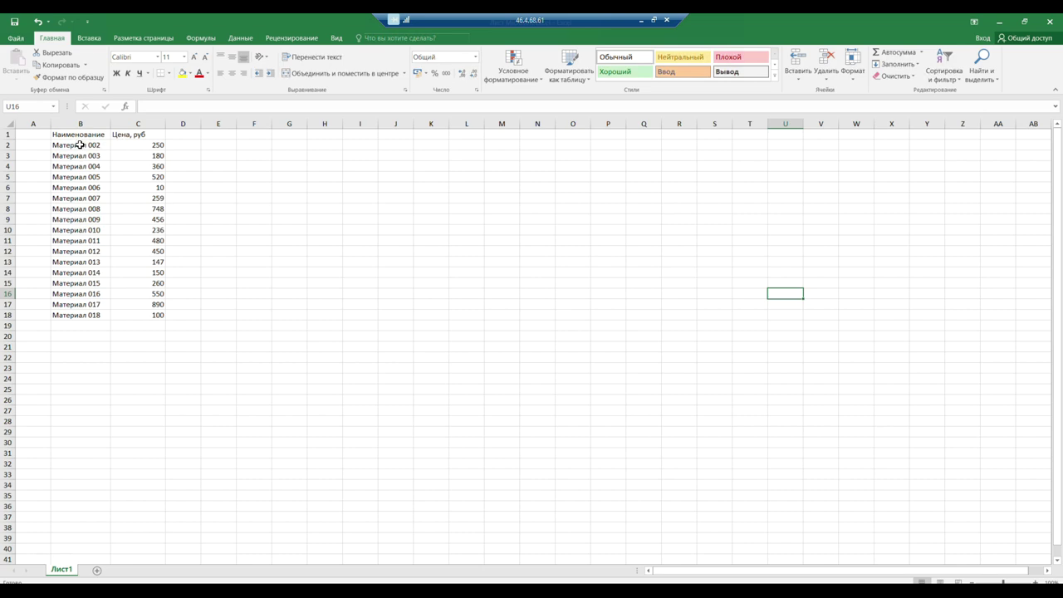
pyautogui.moveTo(92, 147); pyautogui.dragTo(126, 148)
pyautogui.hotkey('ctrl', 'c')
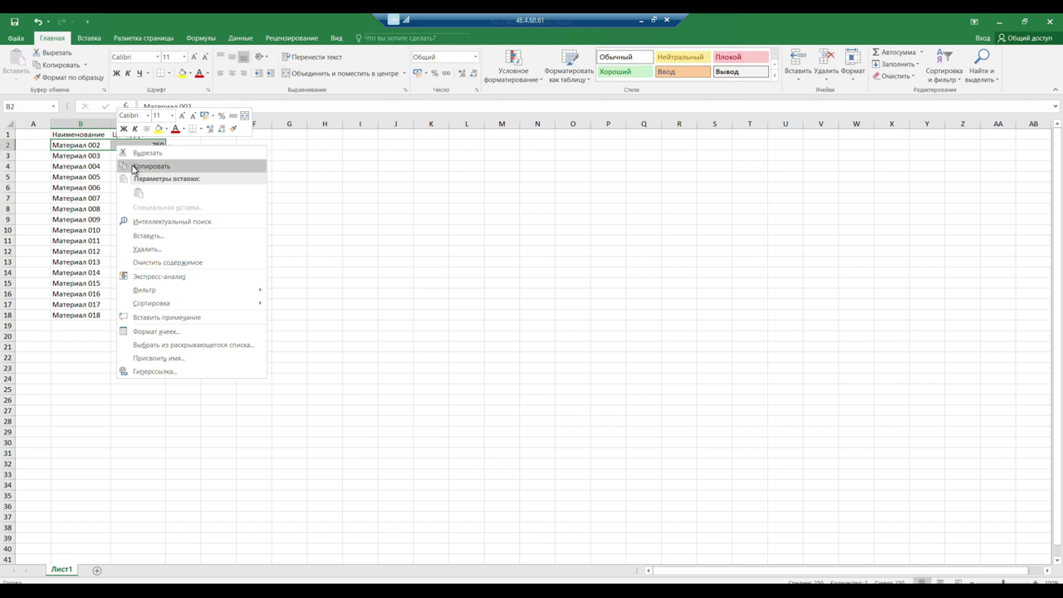
pyautogui.click(133, 168)
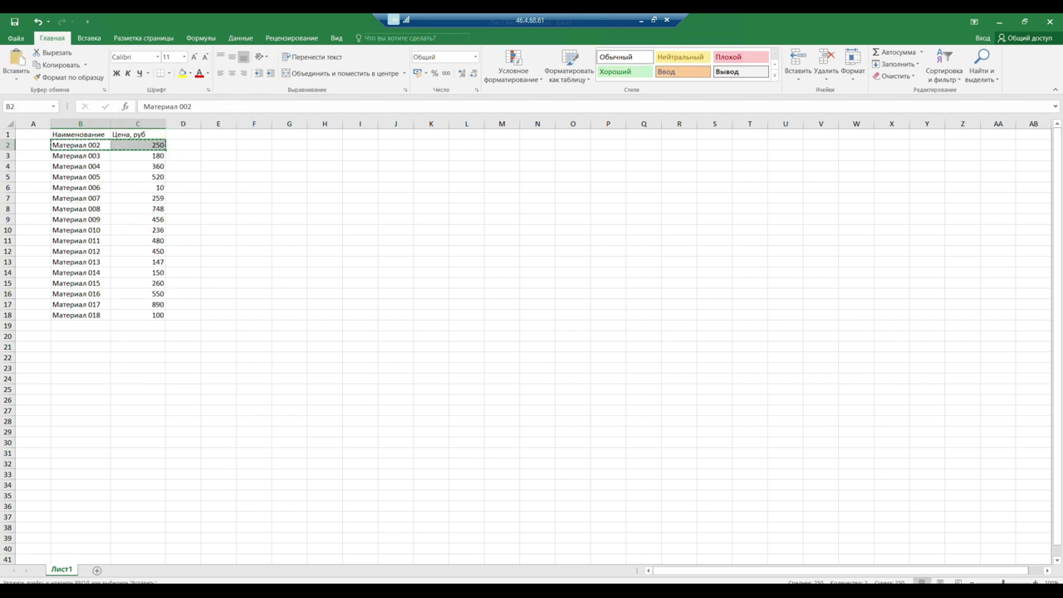
# Step: Switch back to 1C:ERP and paste the copied cells into the first row under Номенклатура поставщика and Основная
pyautogui.hotkey('alt', 'Tab')
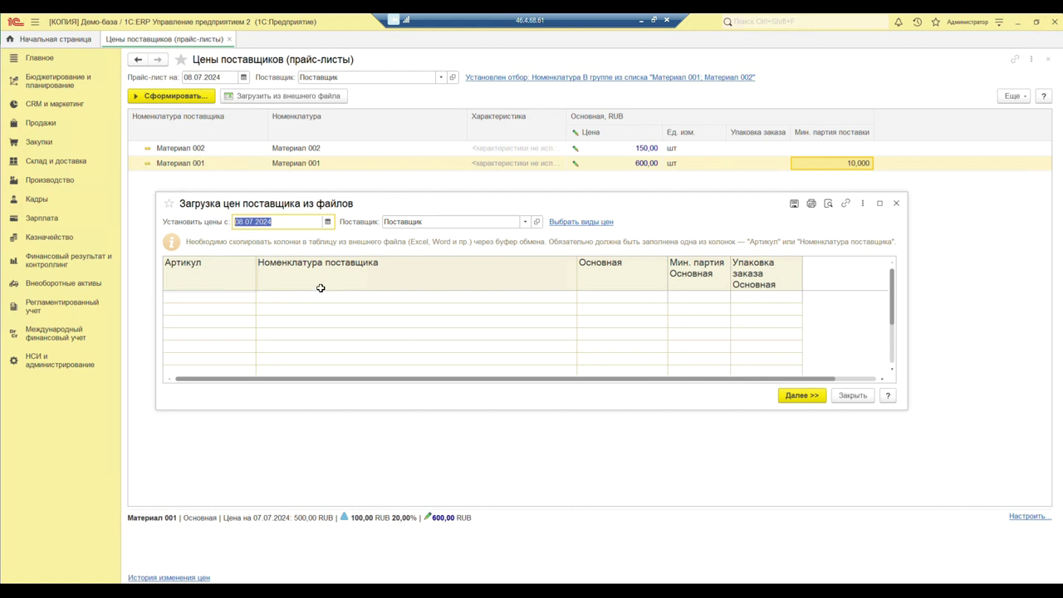
pyautogui.click(407, 299)
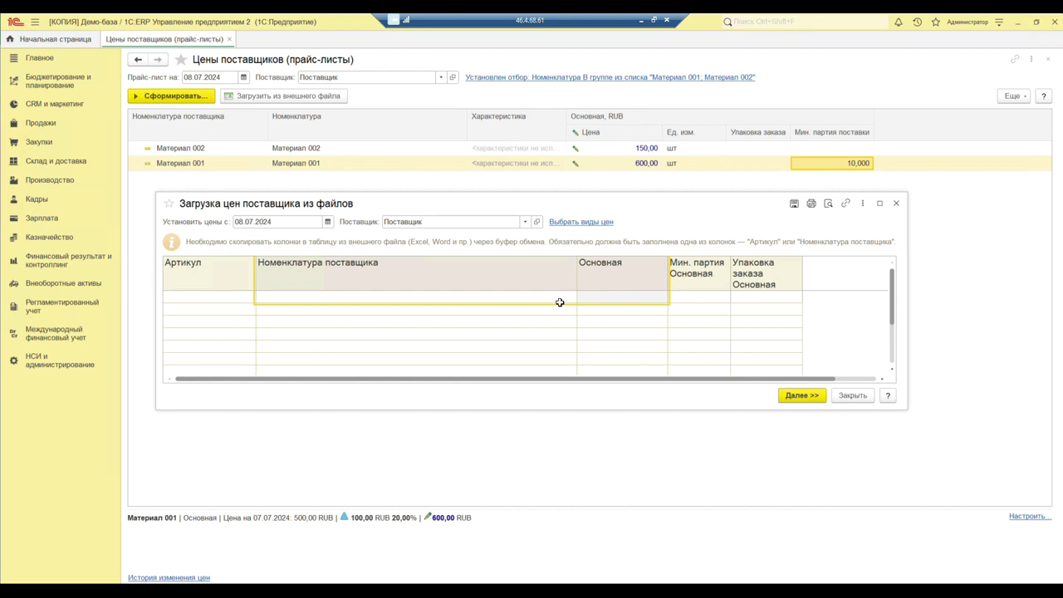
pyautogui.rightClick(591, 293)
pyautogui.click(614, 331)
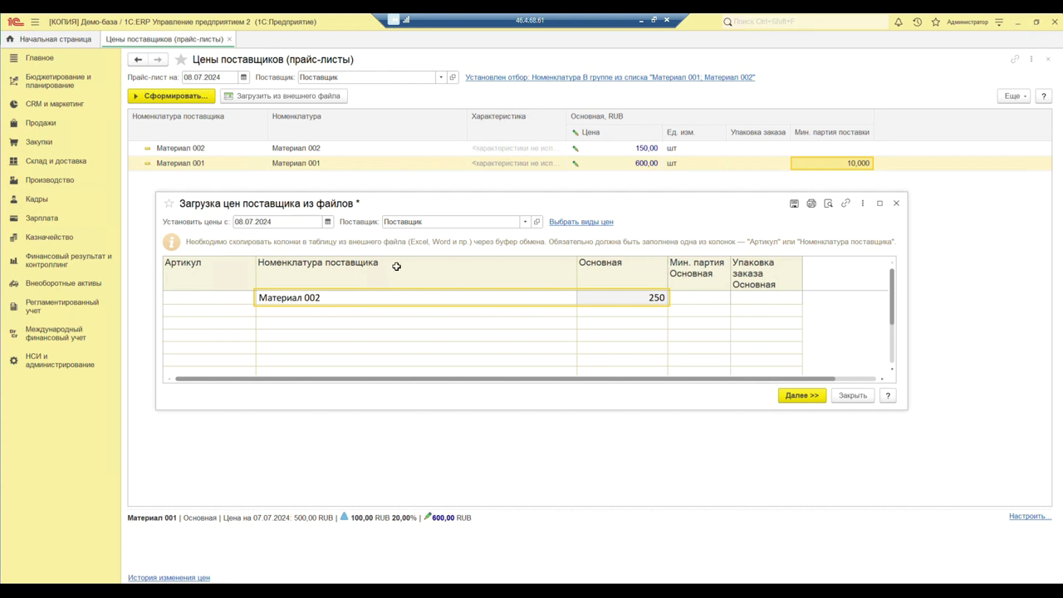
# Step: Continue to the item matching, check the price change for Материал 002 and complete the price load without a comment
pyautogui.click(803, 398)
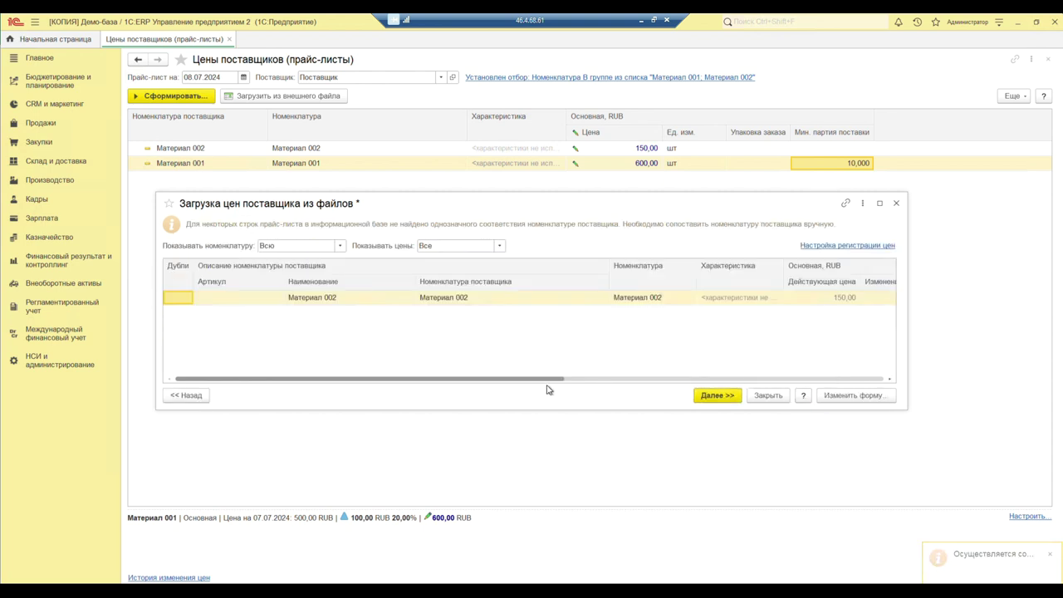
pyautogui.moveTo(546, 381); pyautogui.dragTo(664, 382)
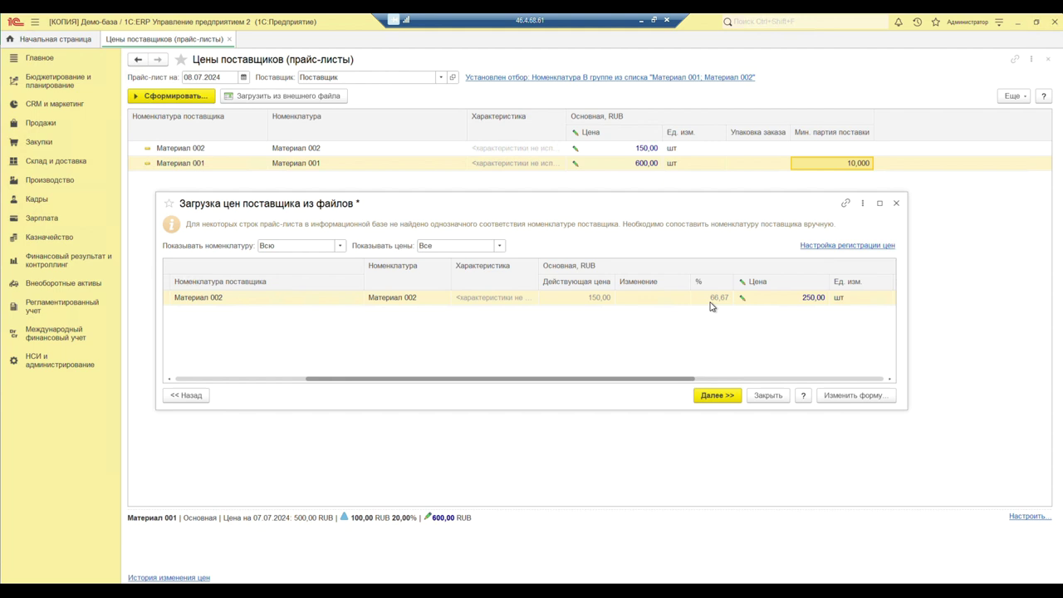
pyautogui.moveTo(665, 385); pyautogui.dragTo(693, 381)
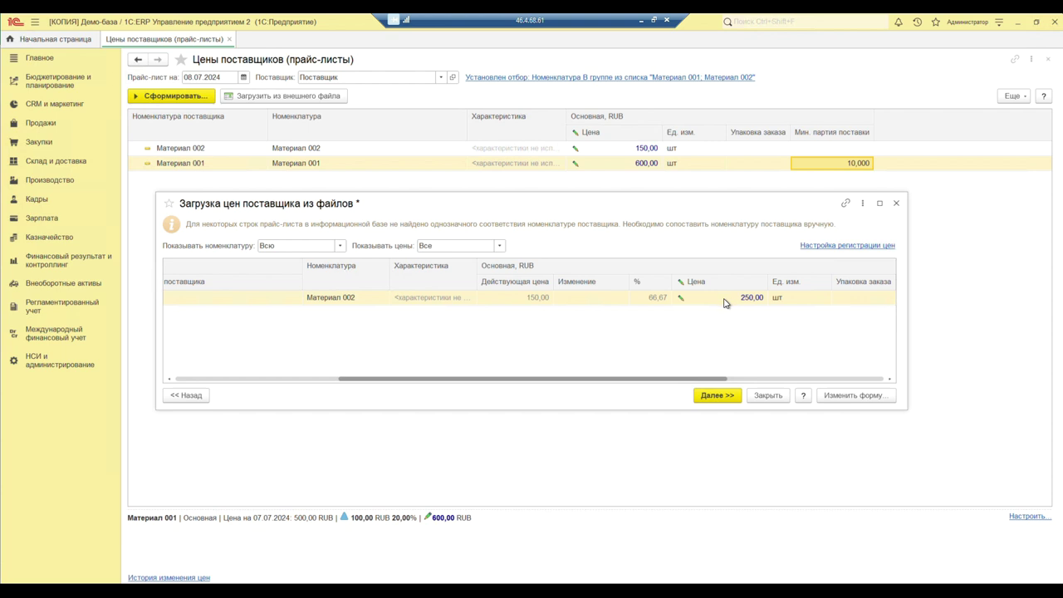
pyautogui.click(715, 397)
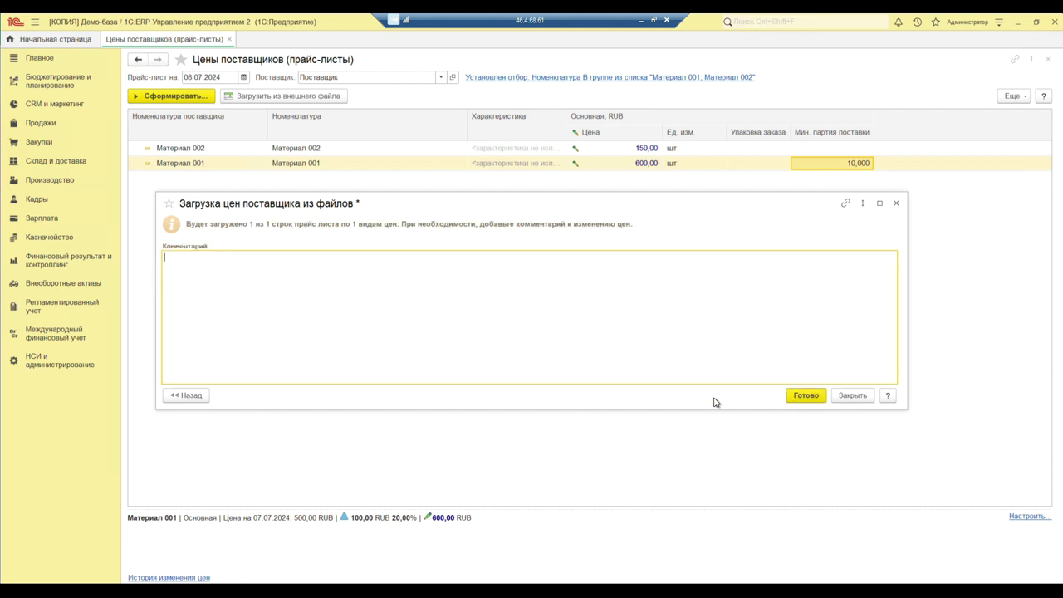
pyautogui.click(806, 397)
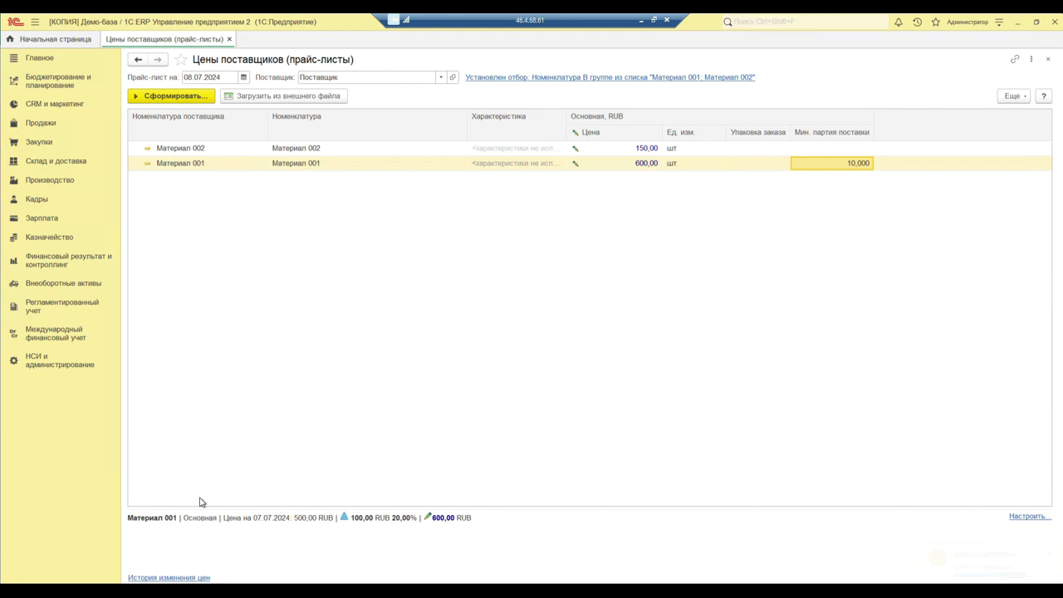
# Step: Open the price change history and view the supplier price registration document dated 08.07.2024 23:59:59
pyautogui.click(188, 578)
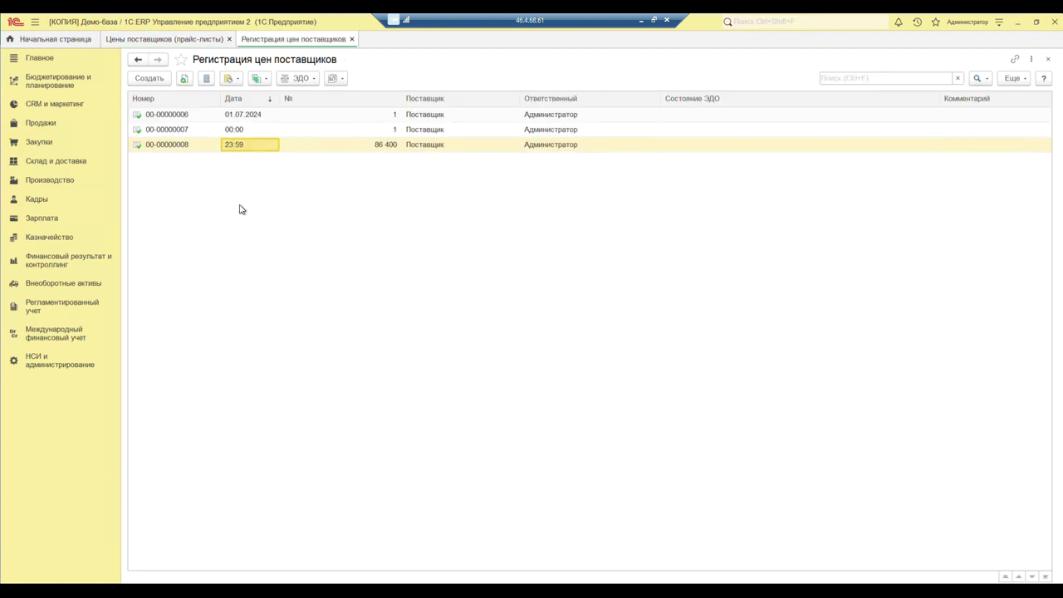
pyautogui.doubleClick(243, 147)
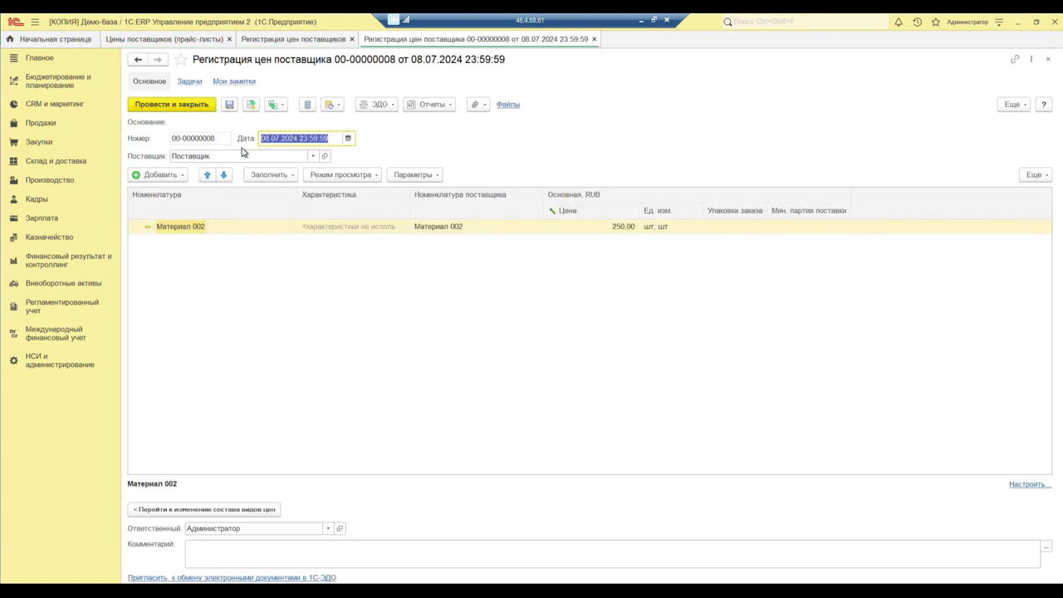